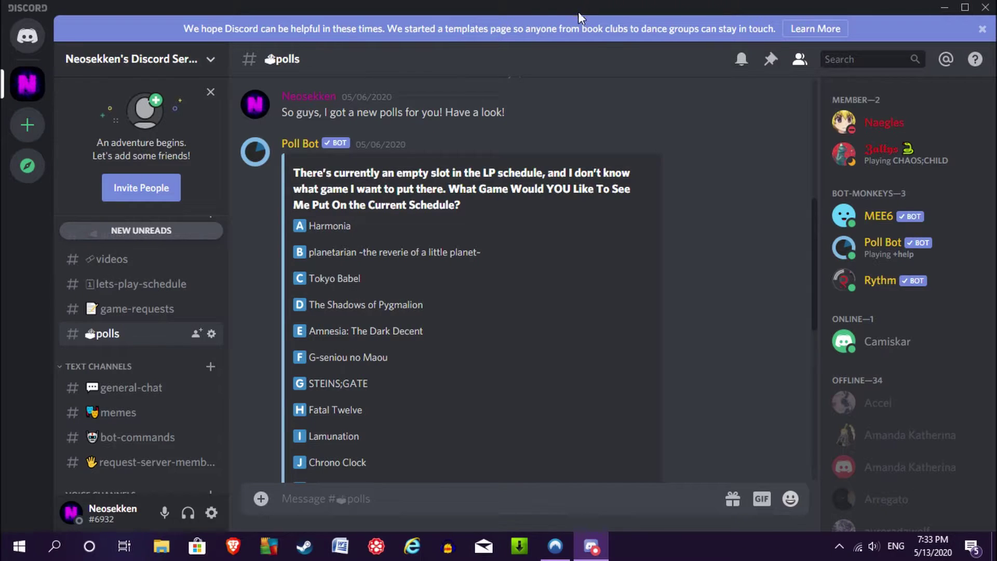
scroll(583, 133, down, 2)
scroll(452, 118, down, 1)
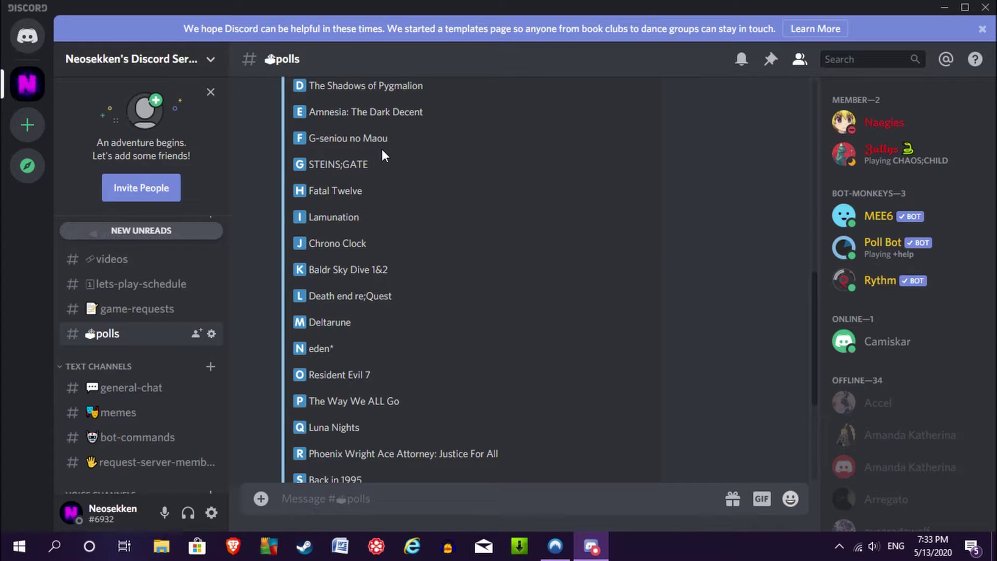
scroll(402, 139, down, 2)
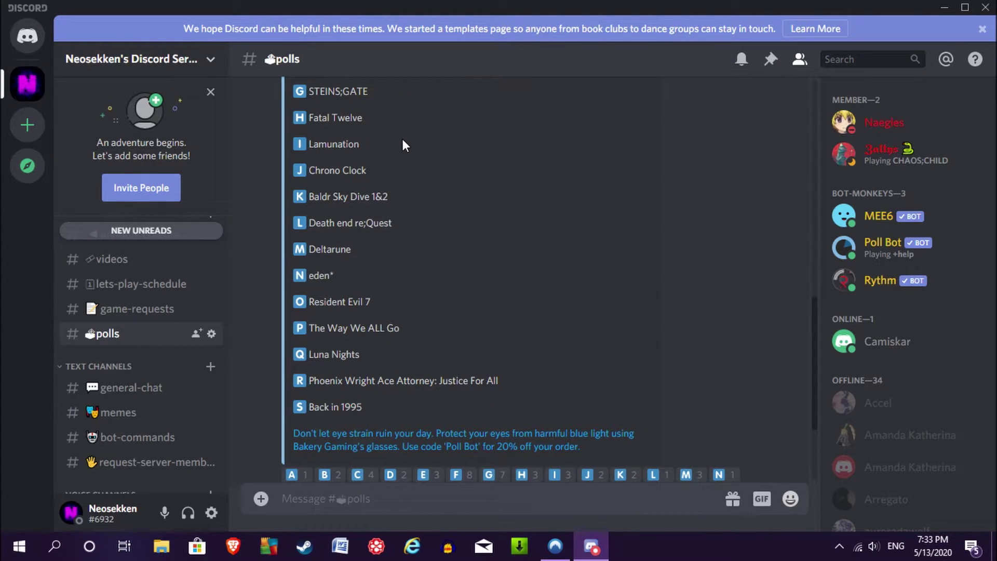
scroll(402, 145, up, 1)
scroll(402, 145, up, 1)
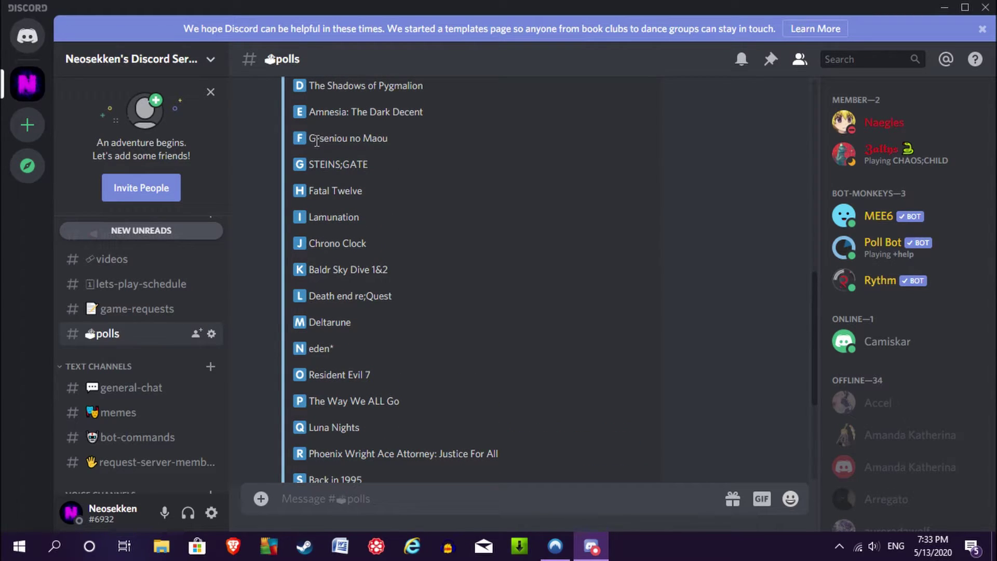
scroll(336, 138, down, 3)
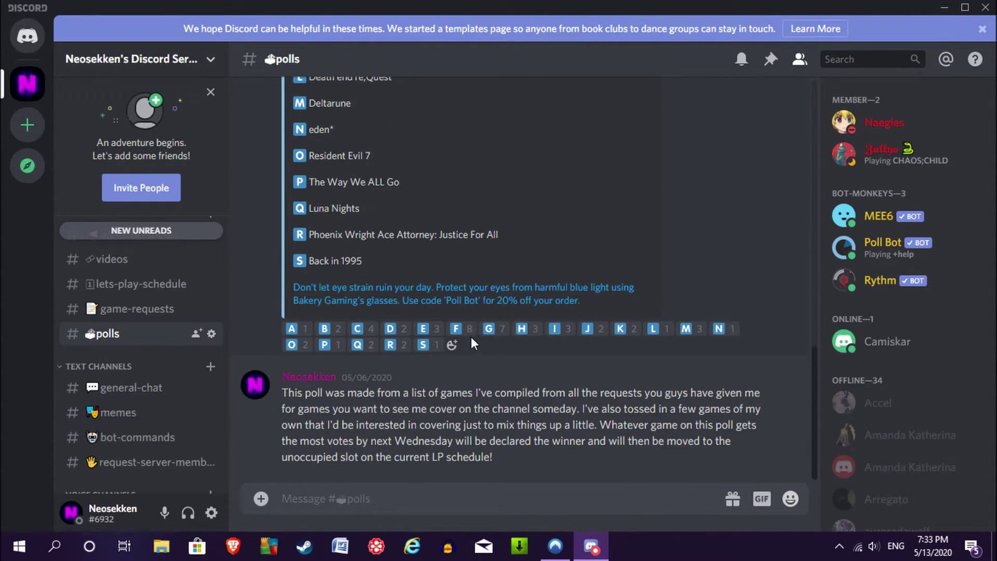
scroll(473, 296, up, 1)
scroll(472, 295, up, 4)
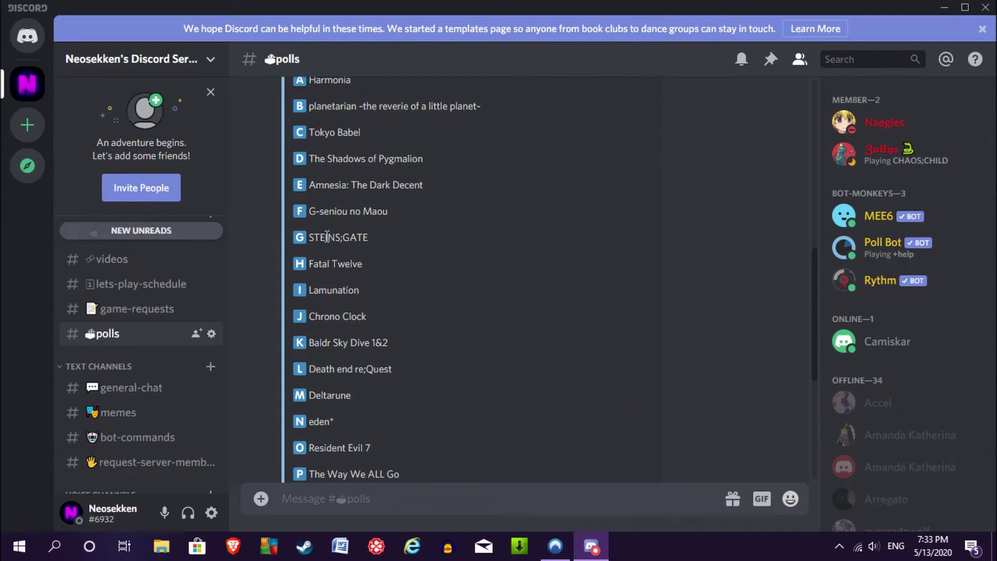
scroll(372, 234, down, 2)
scroll(479, 172, up, 3)
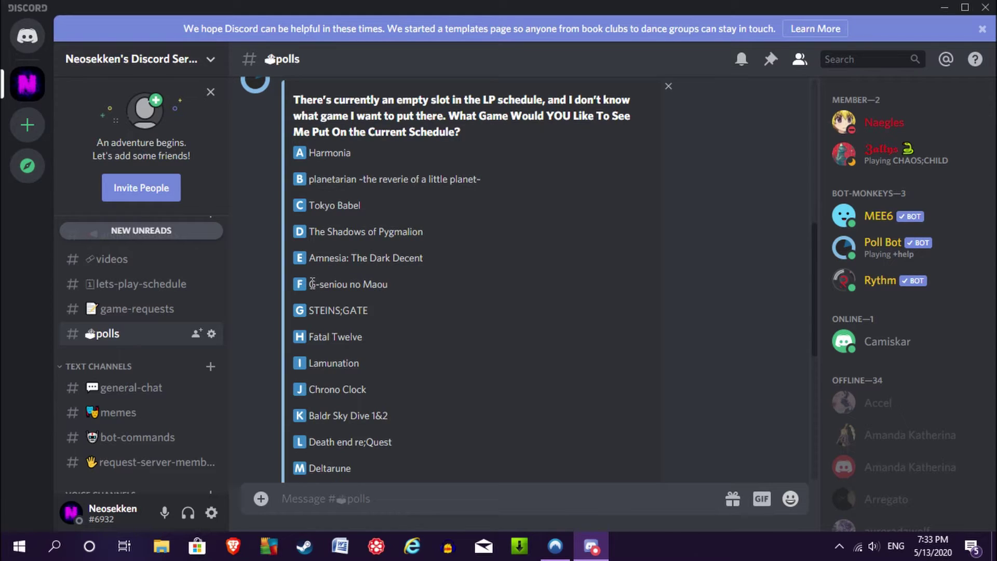
Highlight the winning option F, 'G-seniou no Maou', in the poll
drag(311, 284, 398, 288)
scroll(418, 281, down, 1)
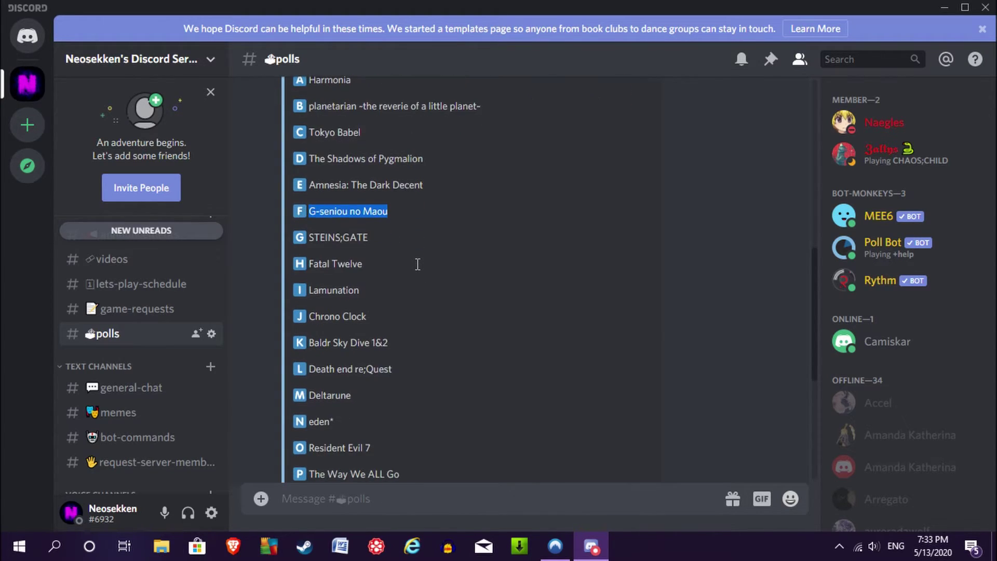
scroll(527, 260, down, 1)
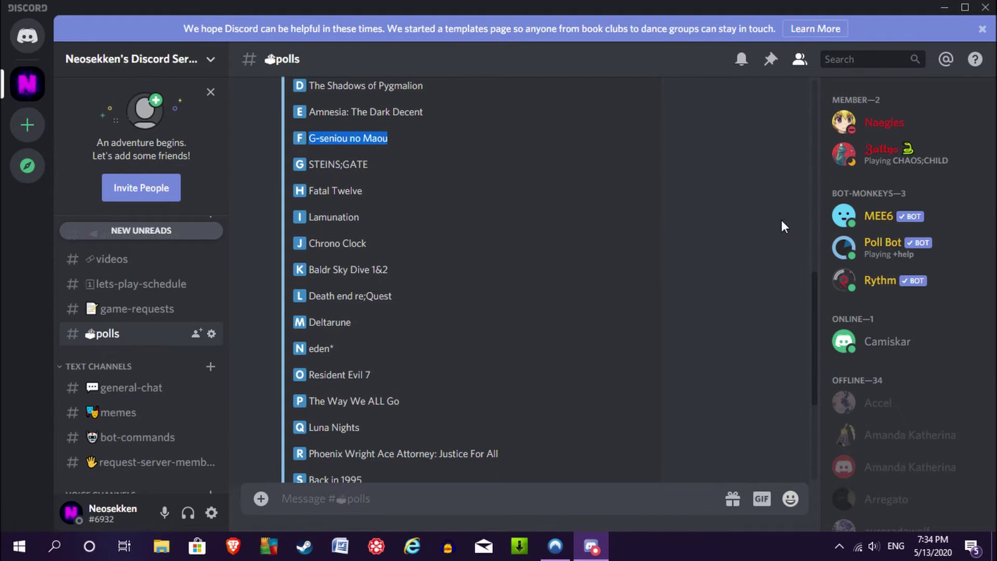
scroll(772, 215, down, 2)
scroll(756, 223, up, 3)
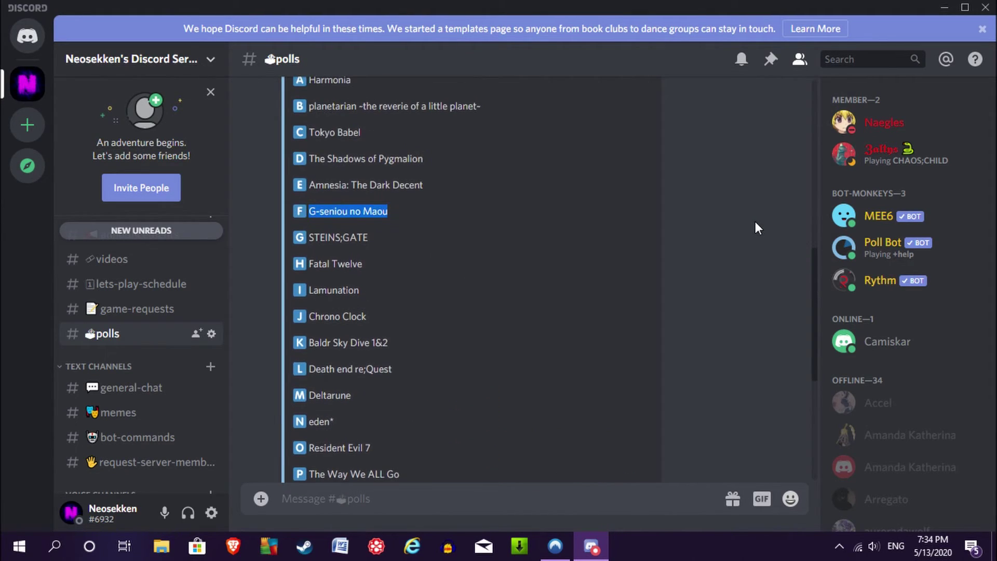
scroll(755, 222, up, 1)
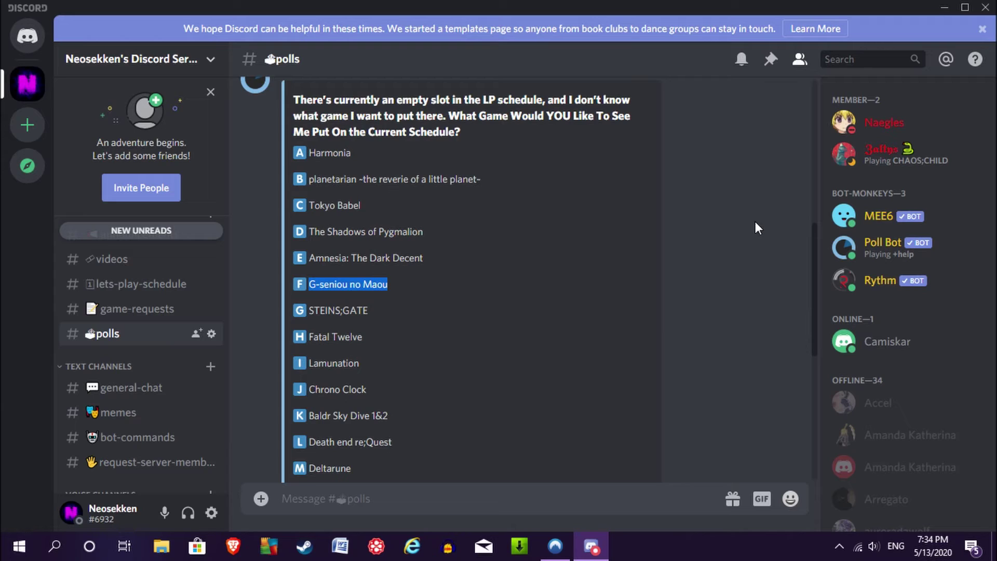